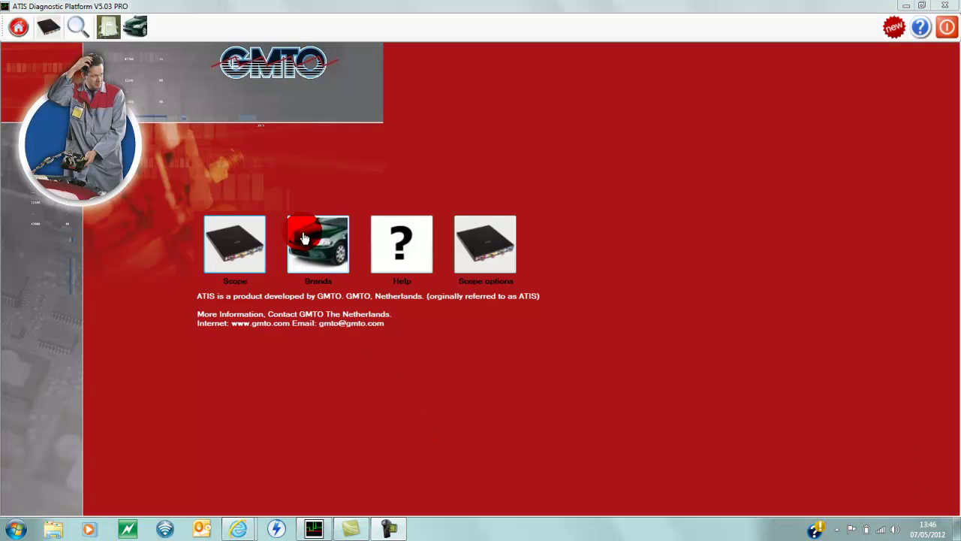
- From the car brands menu, pick Opel to list its models with production years
click(314, 246)
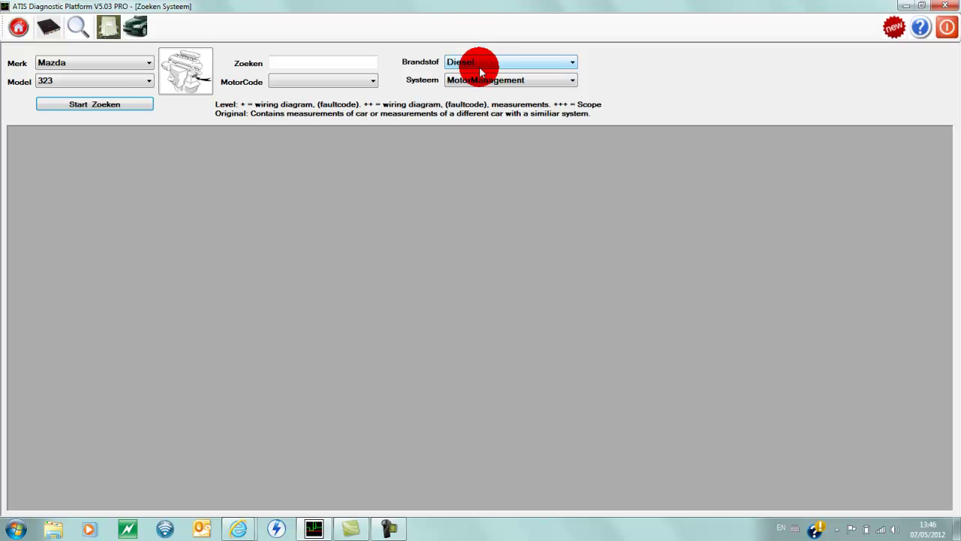
click(137, 31)
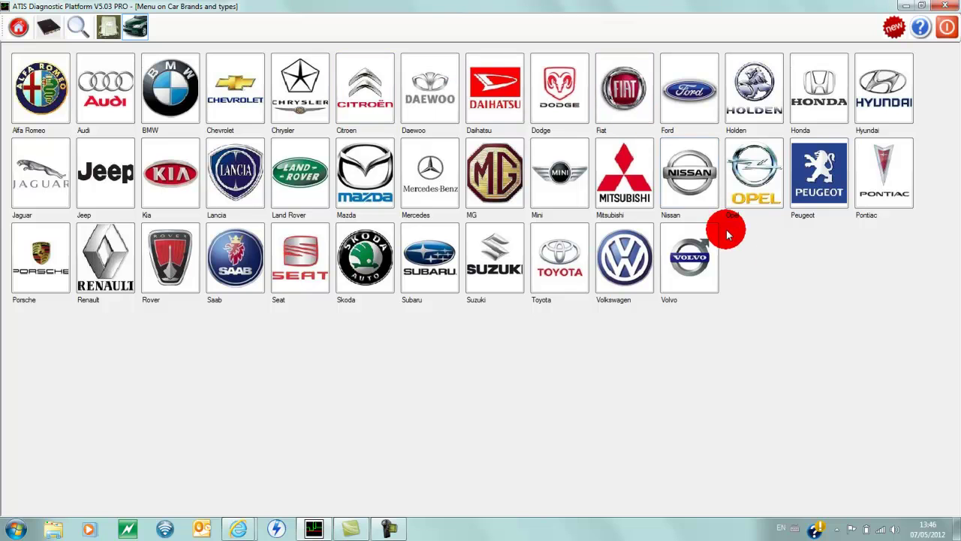
click(754, 200)
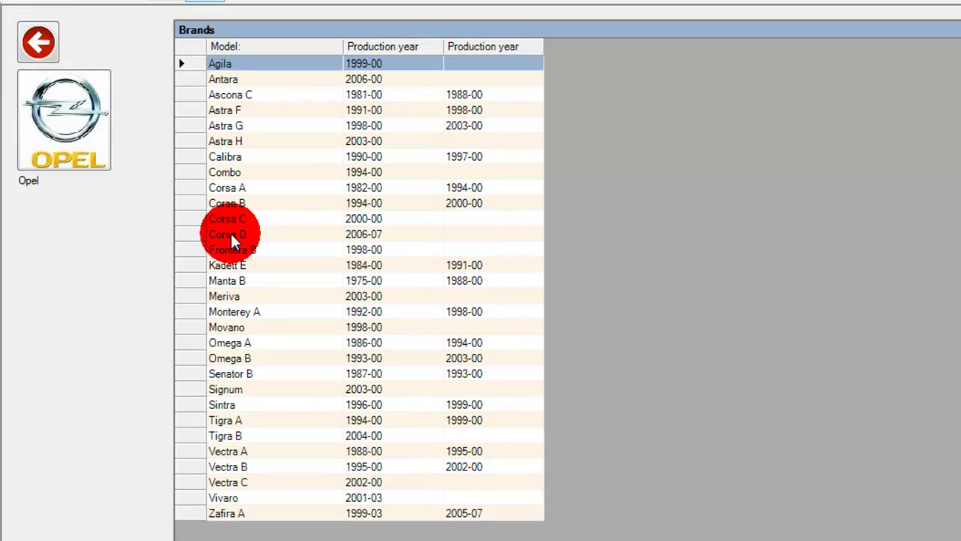
- Select the Corsa D and its 1.3L CDTI Z13DTH engine to show ABS, MMS, DAT and CFA systems
double_click(229, 231)
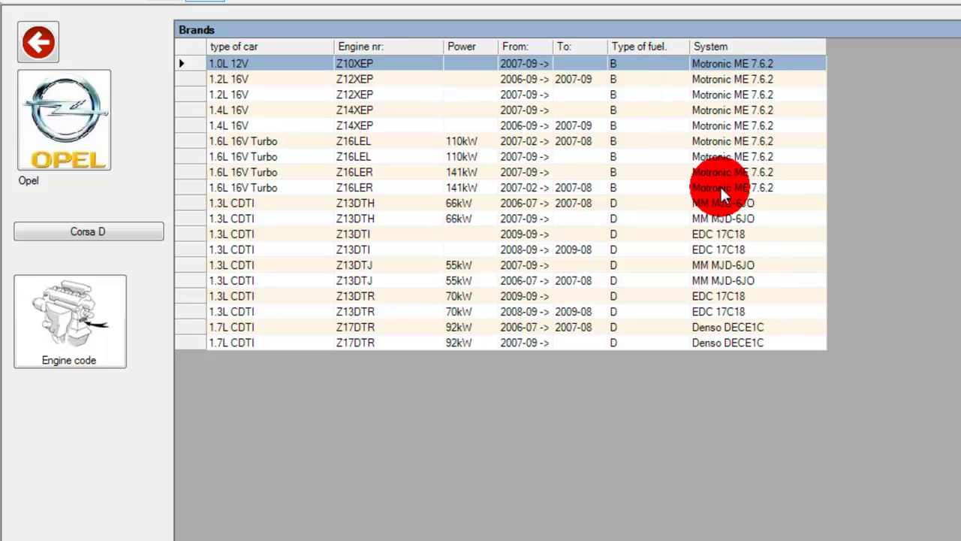
click(238, 203)
click(239, 205)
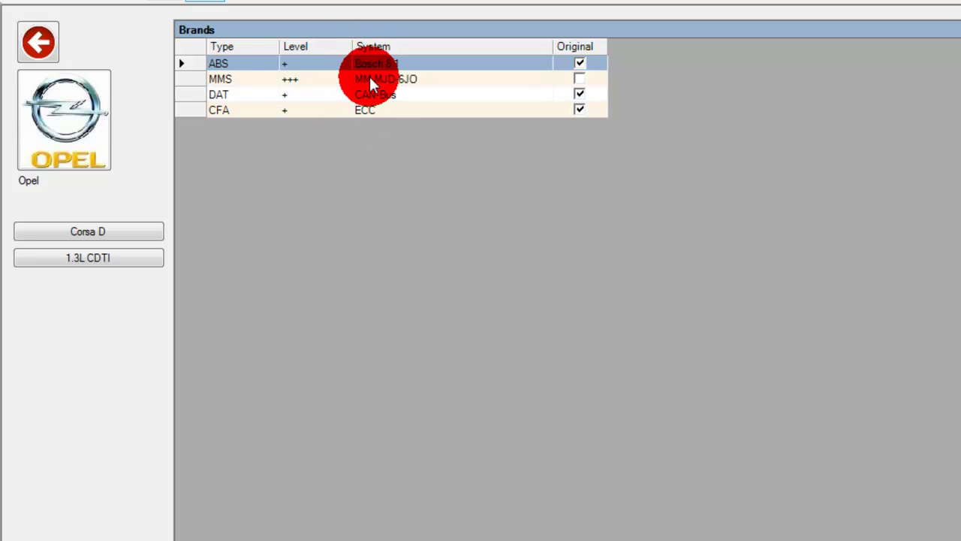
- Open the MMS MM MJD-6JO wiring diagram, check page 2, then zoom into page 1
click(369, 79)
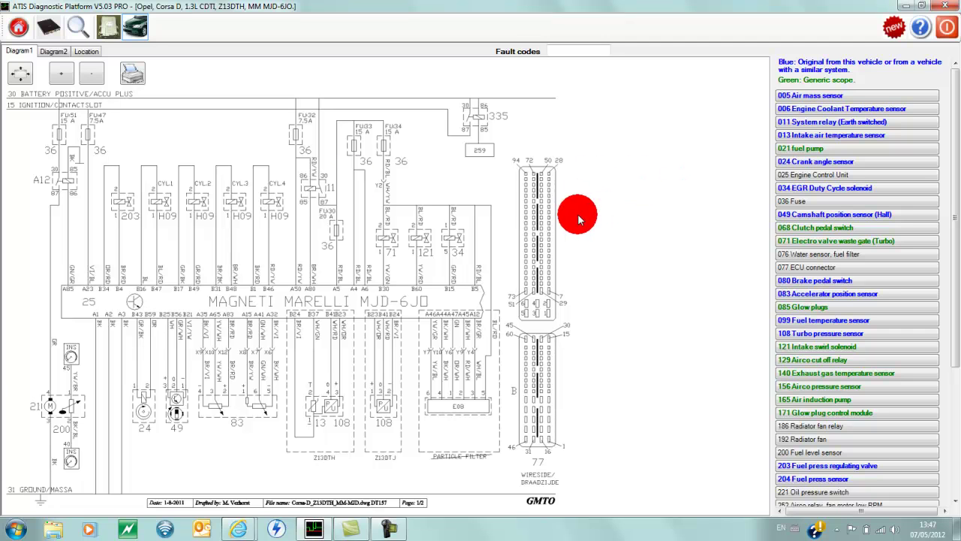
click(53, 53)
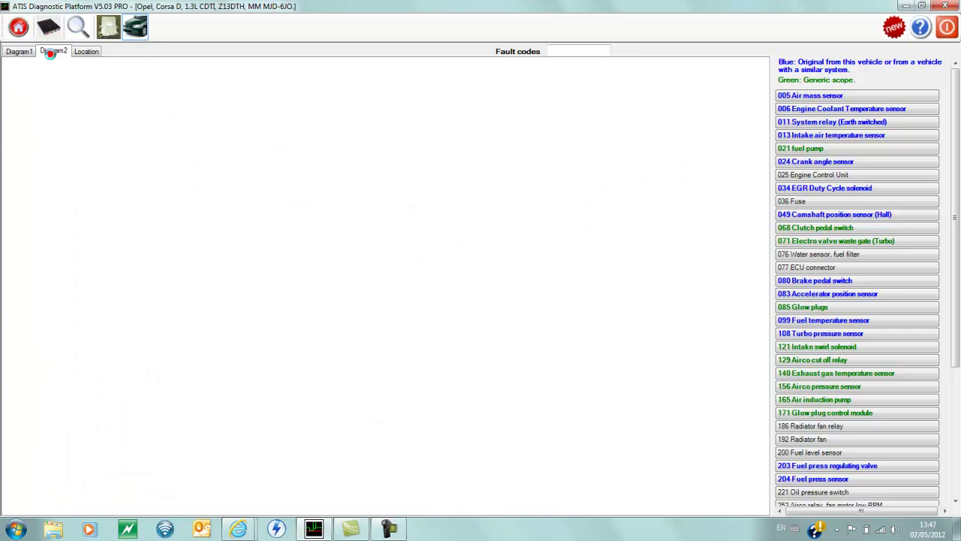
click(22, 52)
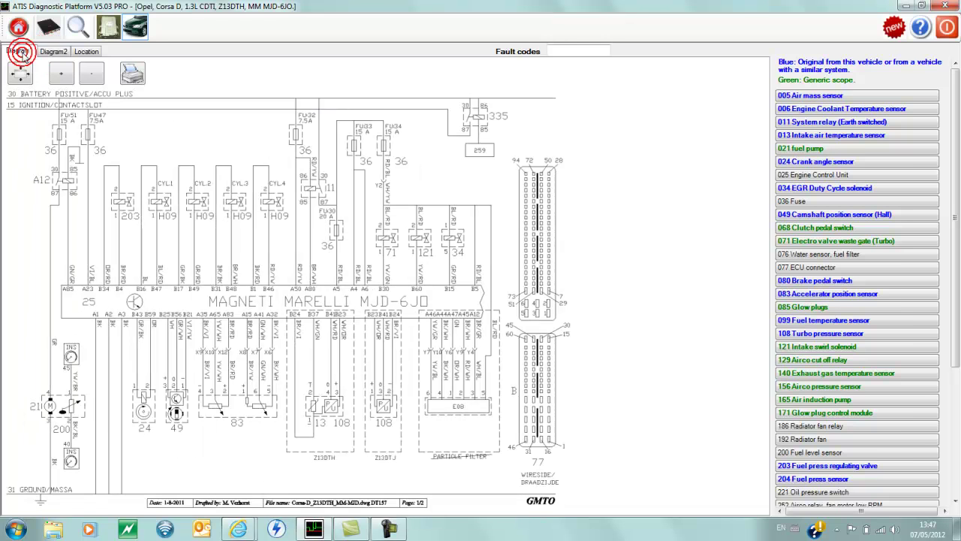
click(59, 75)
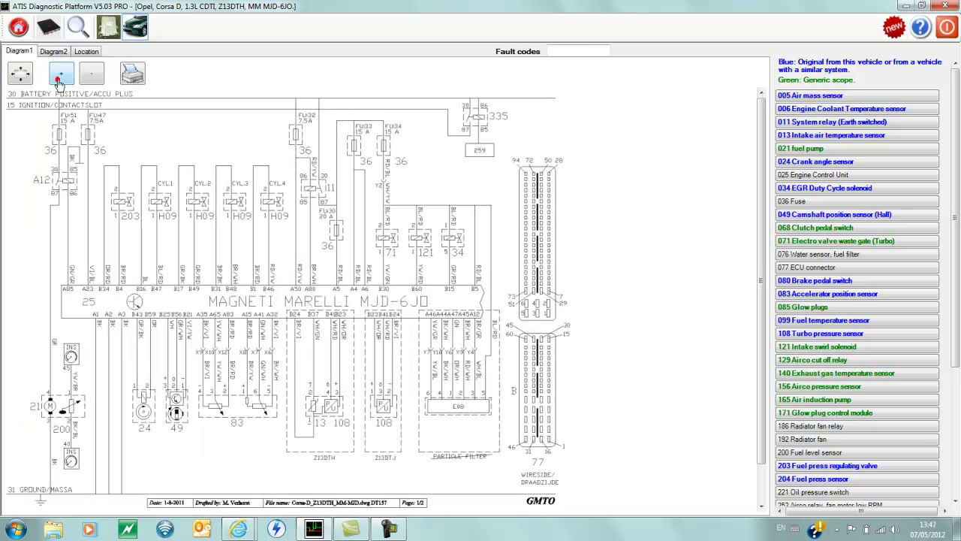
click(58, 78)
click(58, 78)
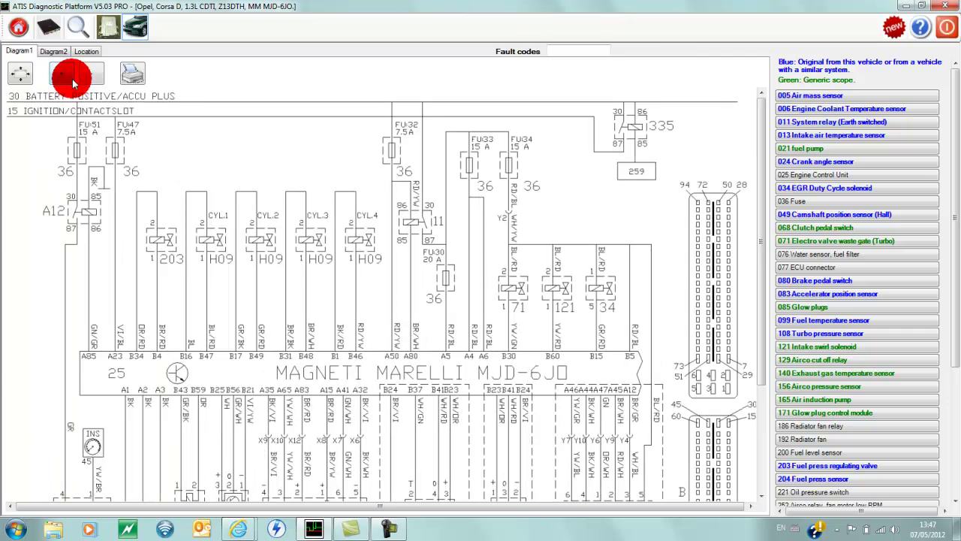
click(133, 75)
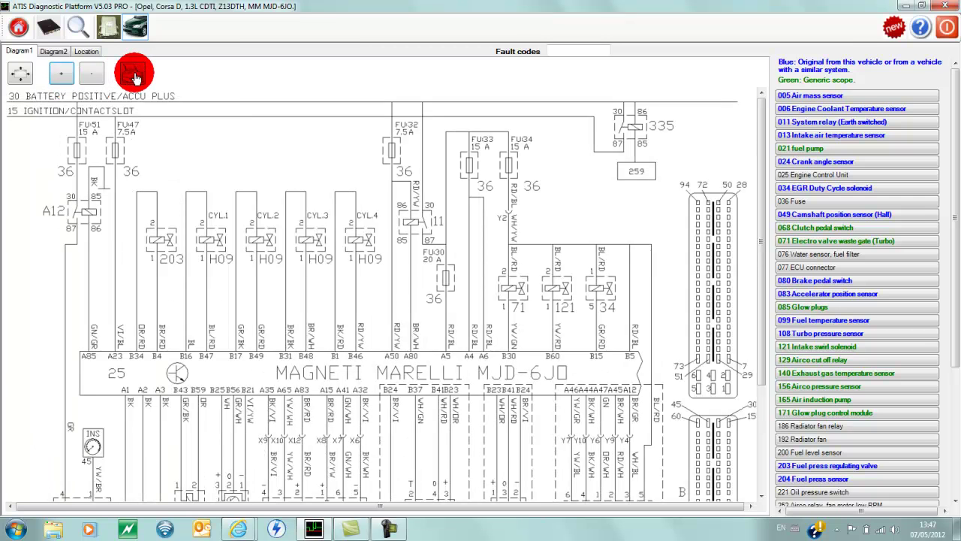
click(277, 165)
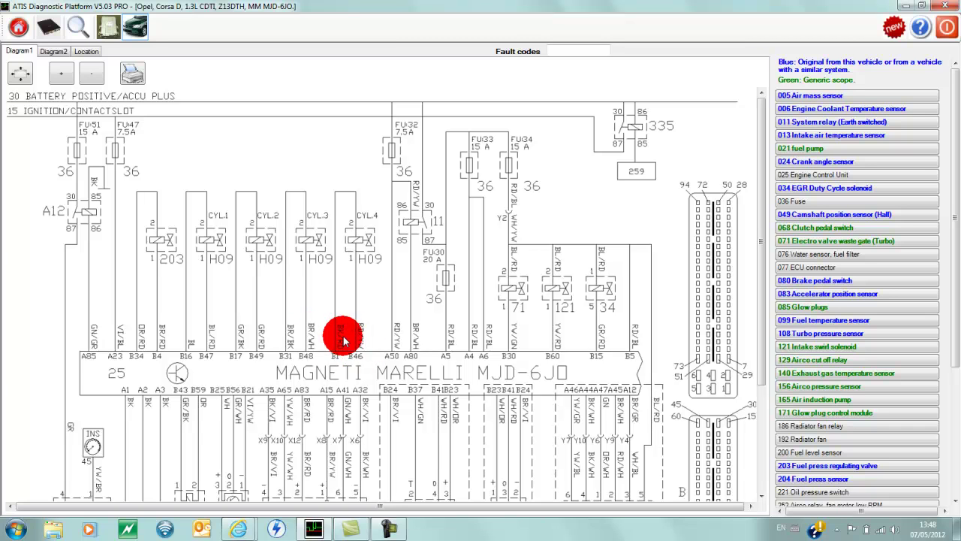
- Show the location photos for engine bay, fuse box and footwell components
click(89, 54)
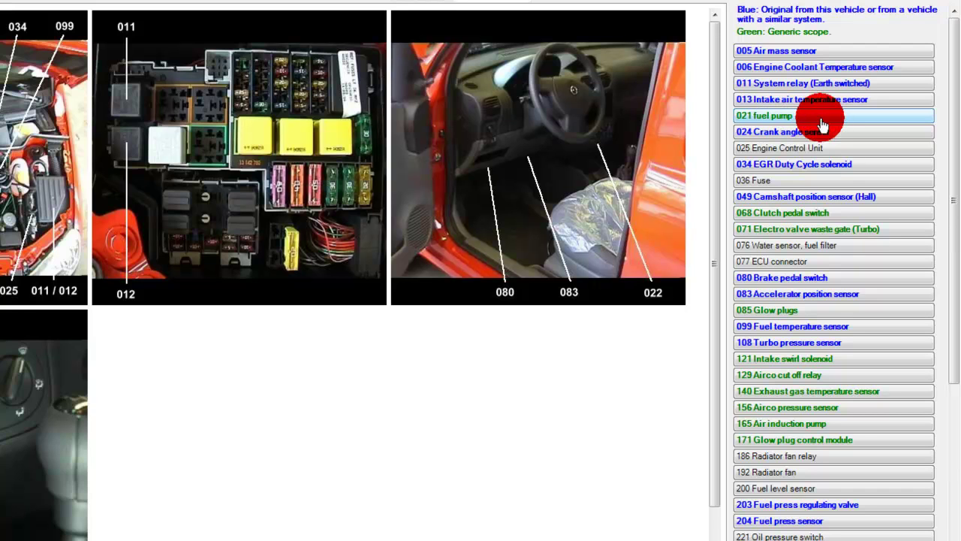
- Open the 024 Crank angle sensor's Signal measurement page with connector pins 1 and 2
click(796, 142)
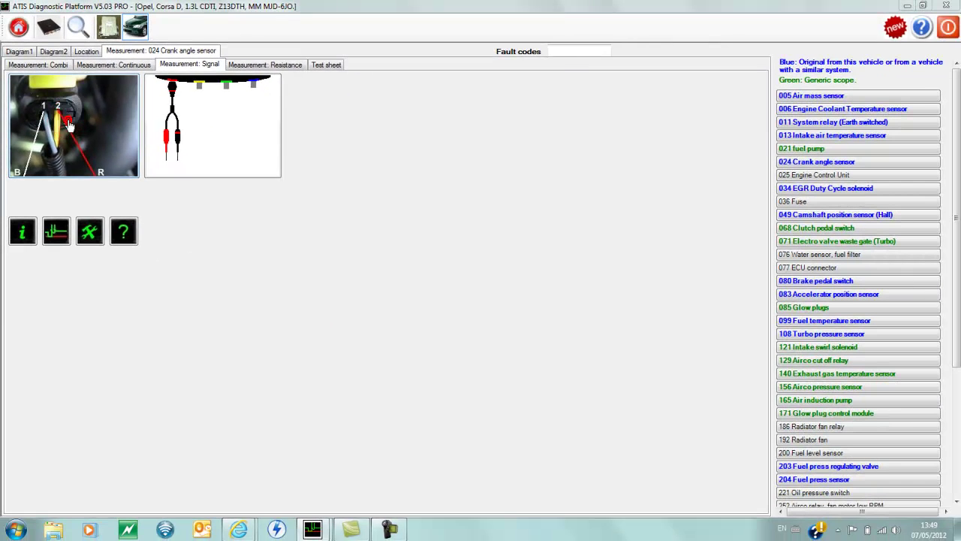
click(69, 125)
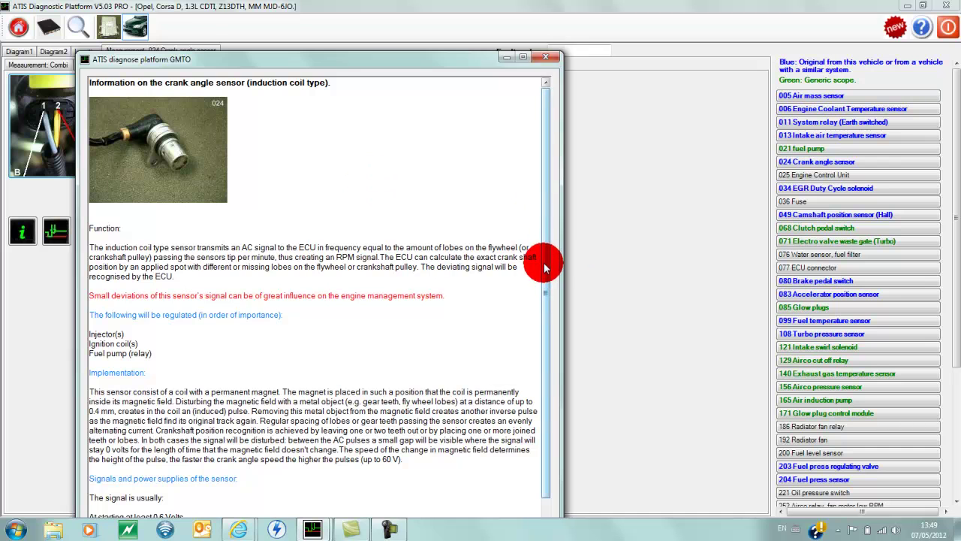
drag(544, 264, 543, 337)
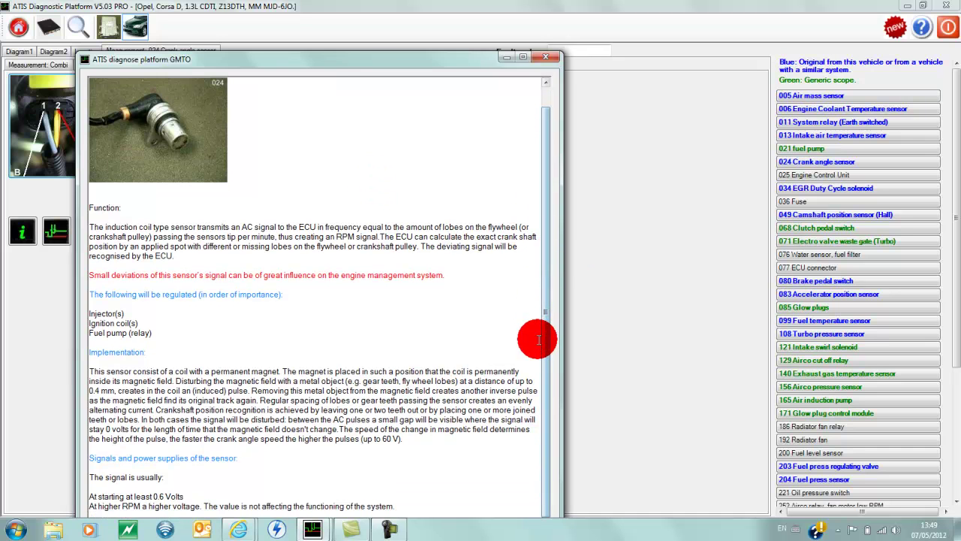
click(543, 60)
click(26, 229)
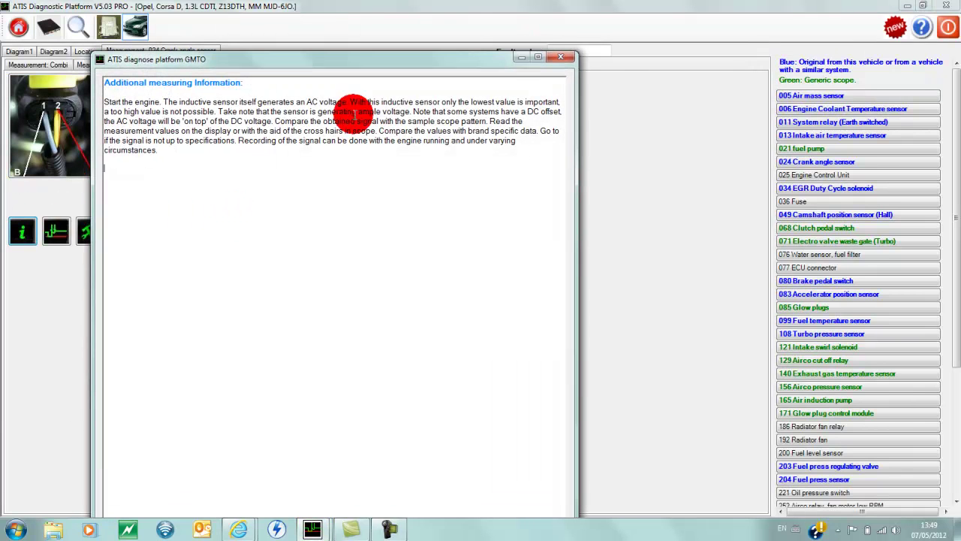
click(560, 61)
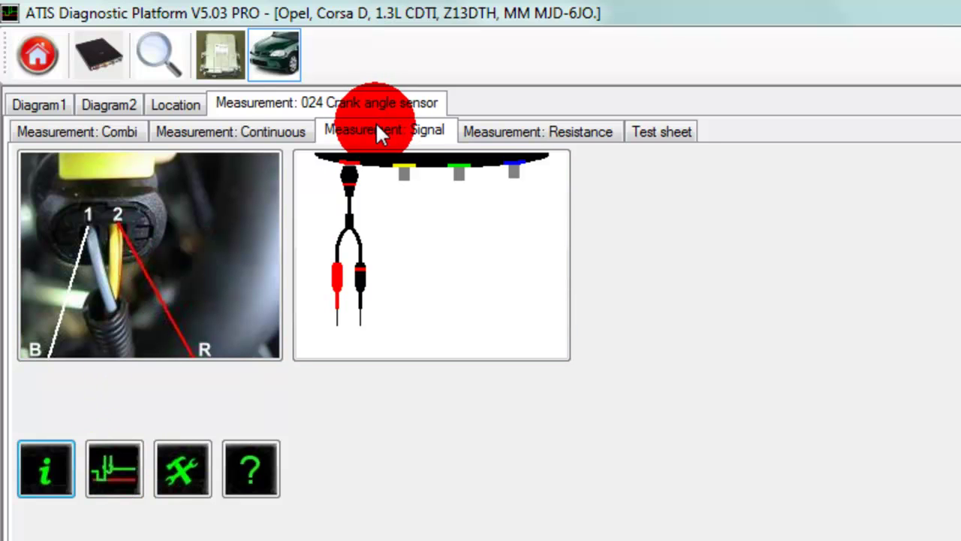
- Check the crank sensor's resistance test and test sheet, then launch its signal reference waveform 20100.dat
click(493, 126)
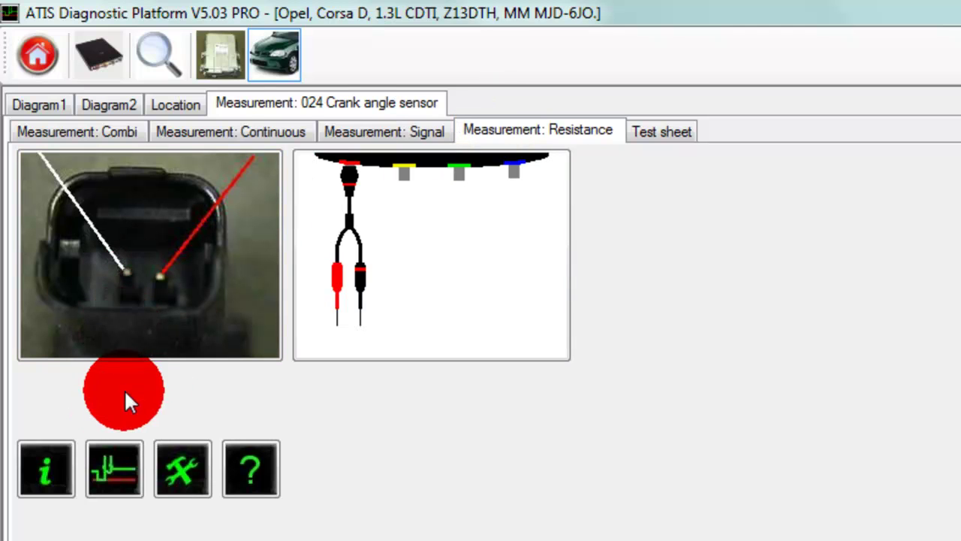
click(116, 469)
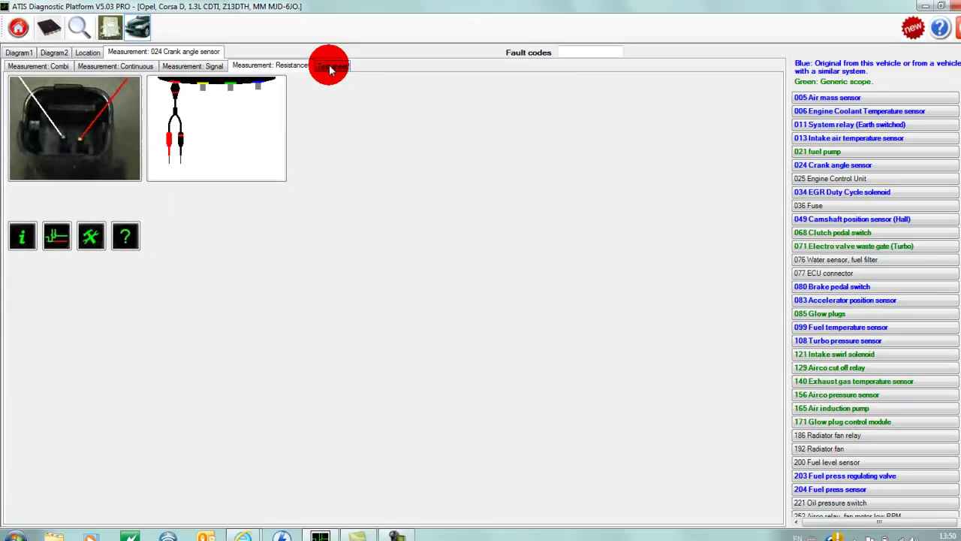
click(330, 68)
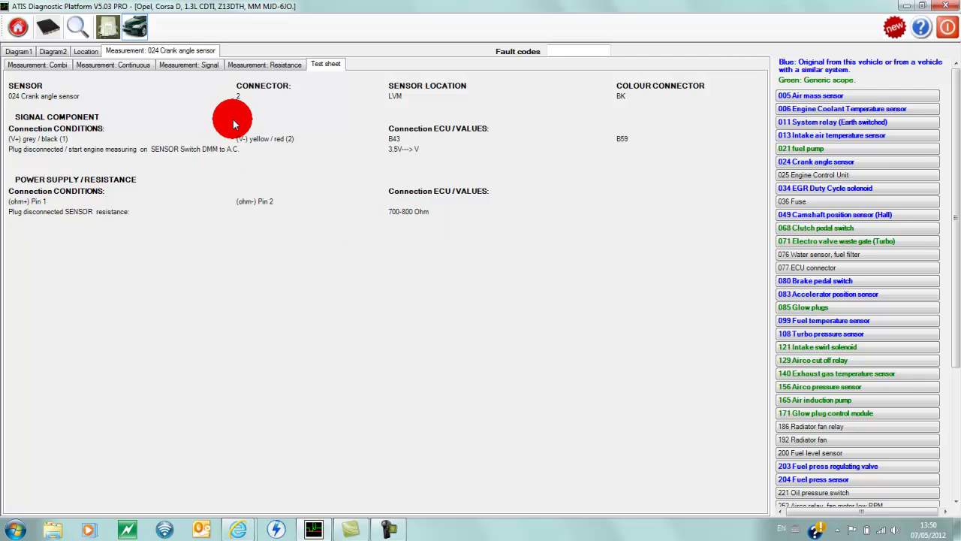
click(178, 66)
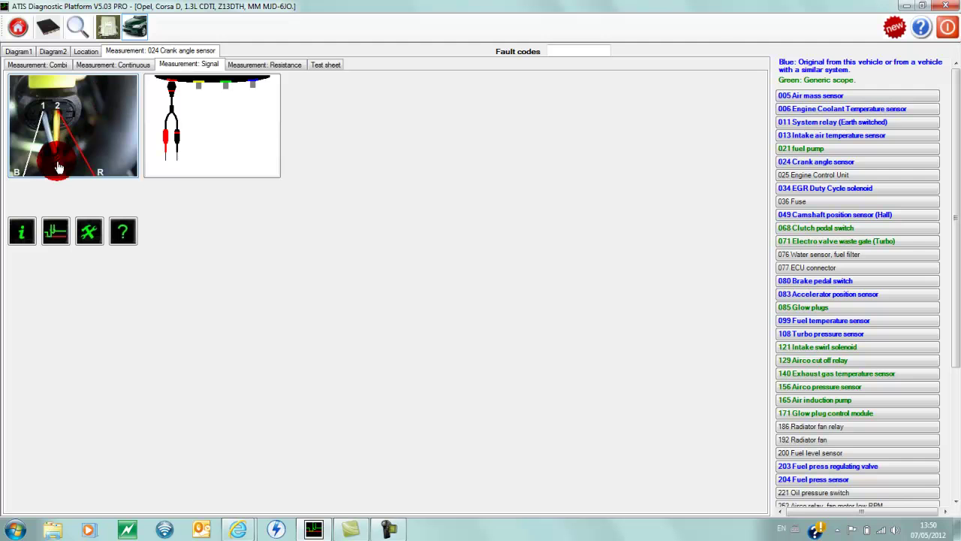
click(58, 233)
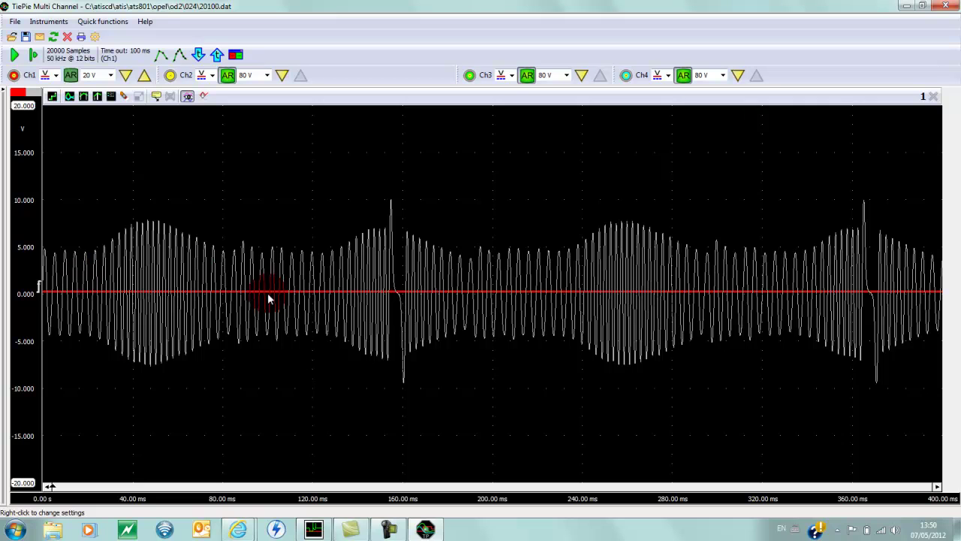
- Toggle the crank sensor reference trace off, on and off again, then close TiePie
click(188, 98)
click(187, 97)
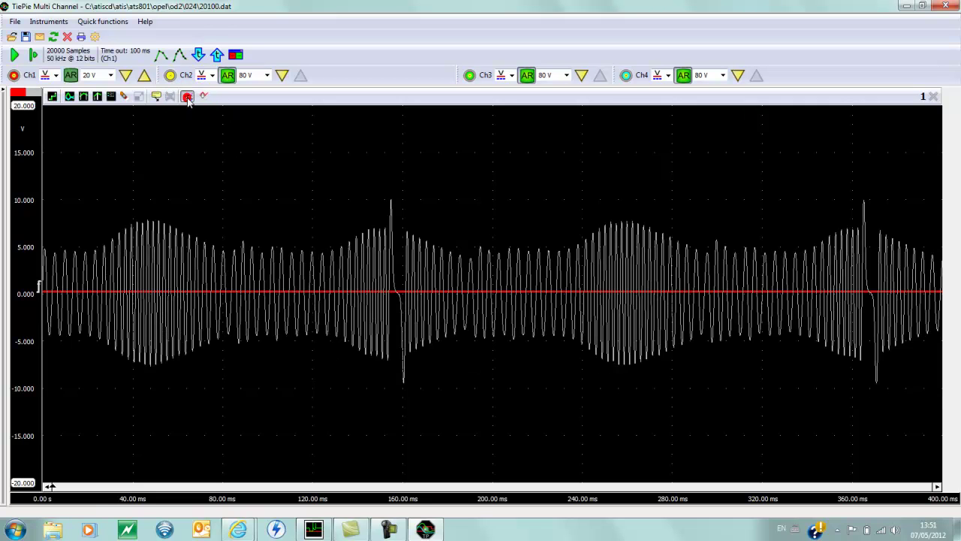
click(188, 98)
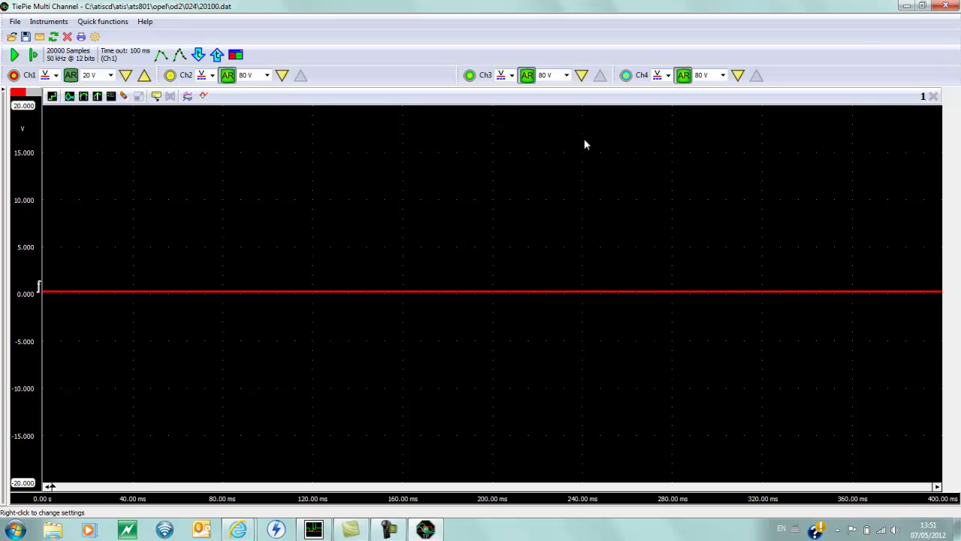
click(952, 9)
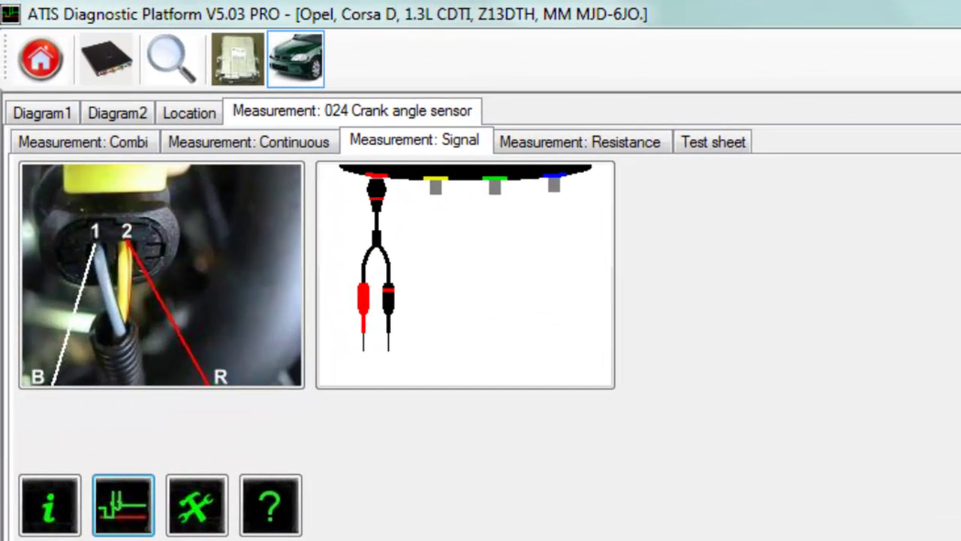
- Show the crank angle sensor's Combi measurement page with two connector photos and battery-ground hookup
click(171, 231)
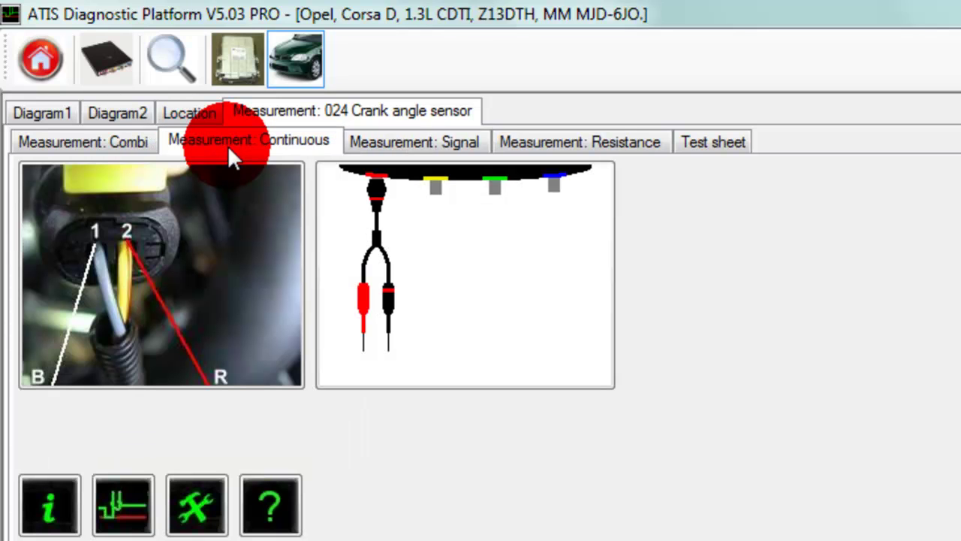
click(224, 262)
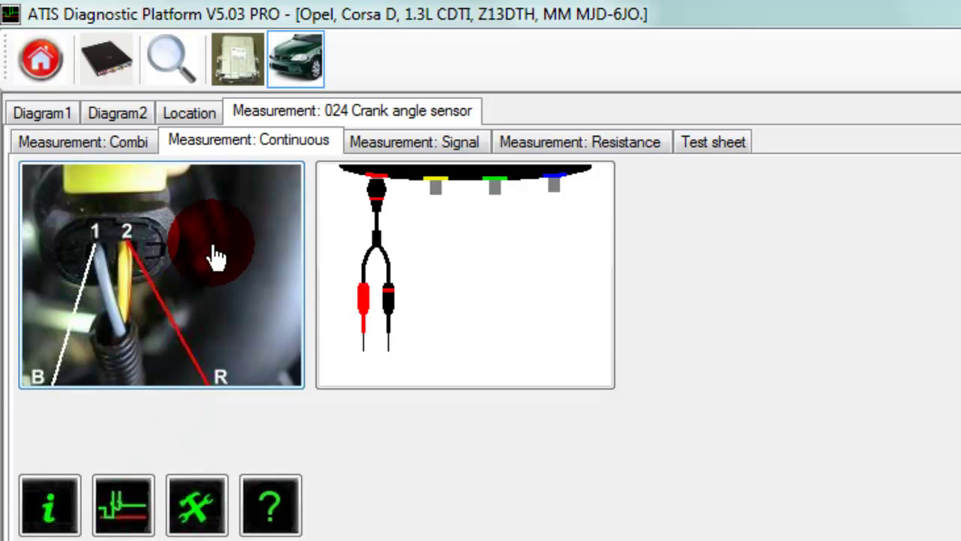
click(79, 143)
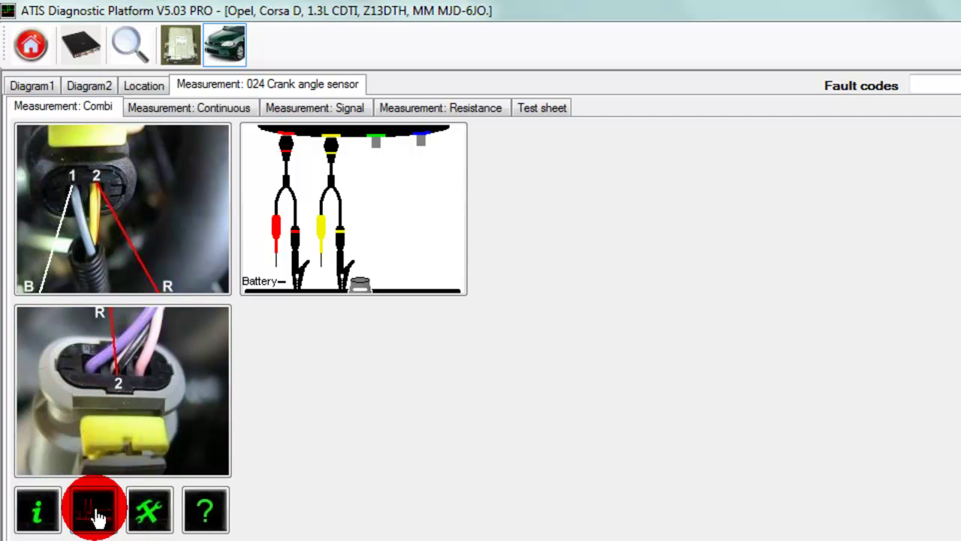
- Load the Combi reference recording: a 0–5 V square wave plus the crank sensor signal
click(95, 512)
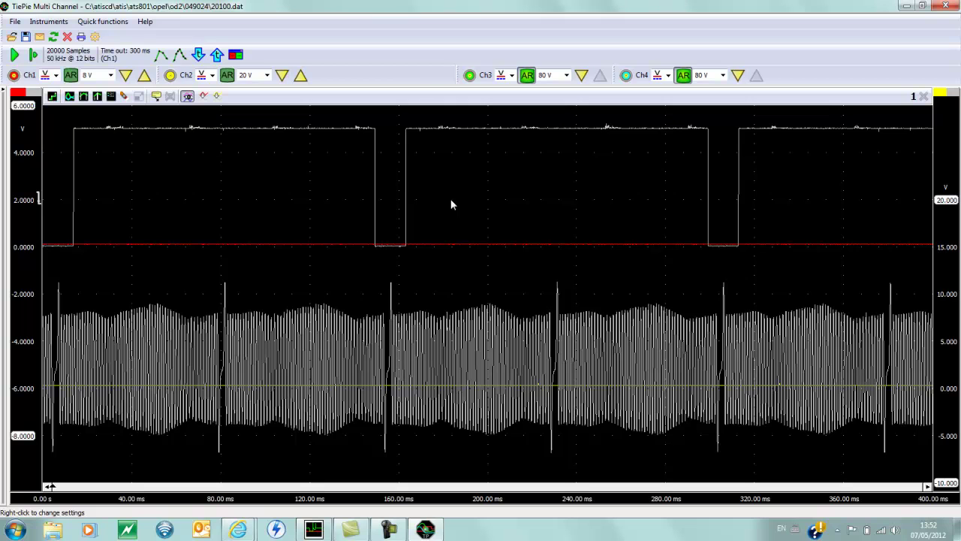
- Hide both Combi reference traces, leaving only the two channels' flat zero lines
click(826, 75)
- Hide and redisplay the square-wave and burst reference traces, then close TiePie Multi Channel
click(183, 97)
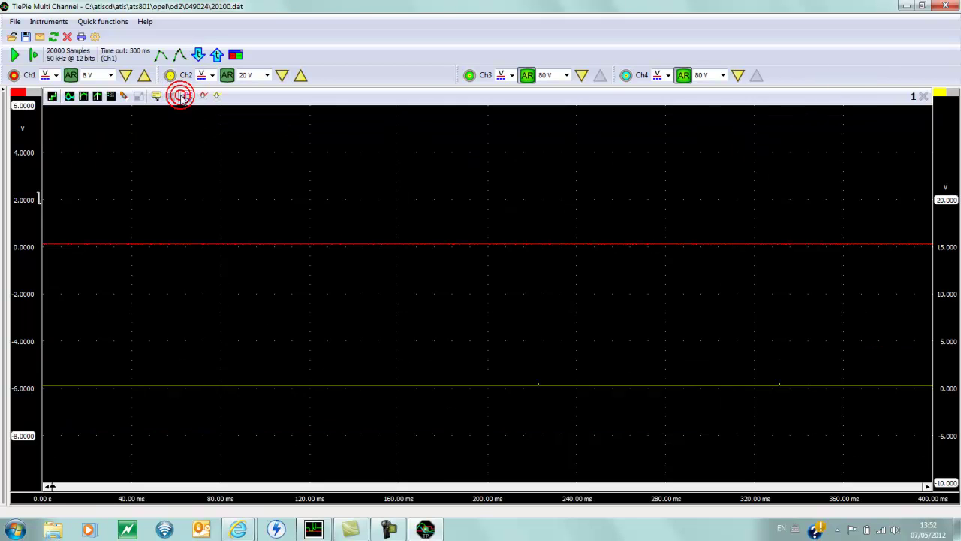
click(184, 97)
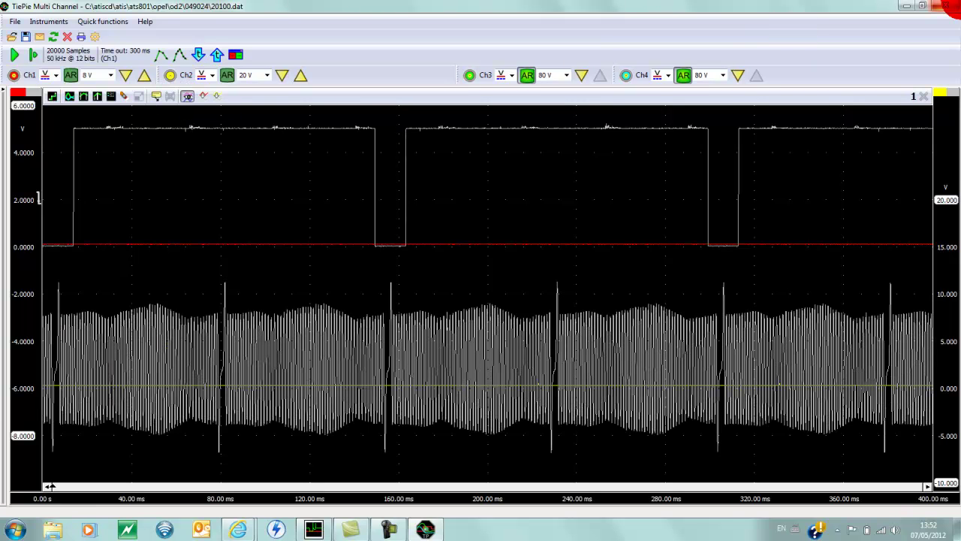
click(944, 6)
click(448, 252)
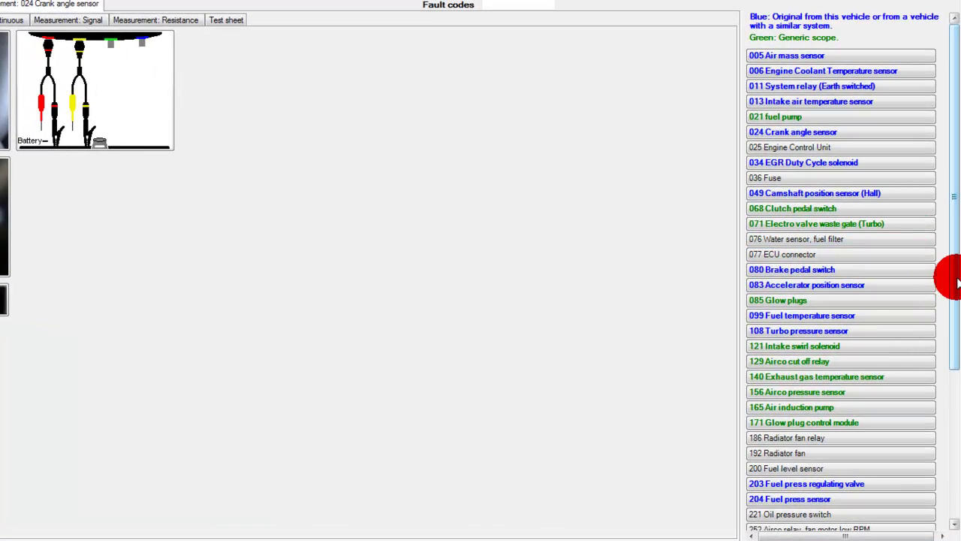
- Scroll down the component list and open H09 Injector (Common rail diesel)
drag(958, 284, 957, 427)
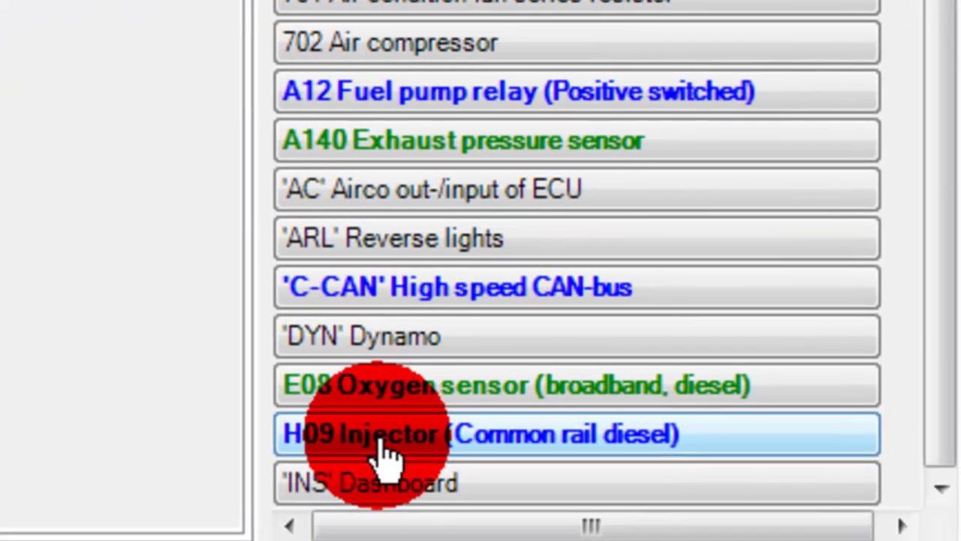
click(765, 504)
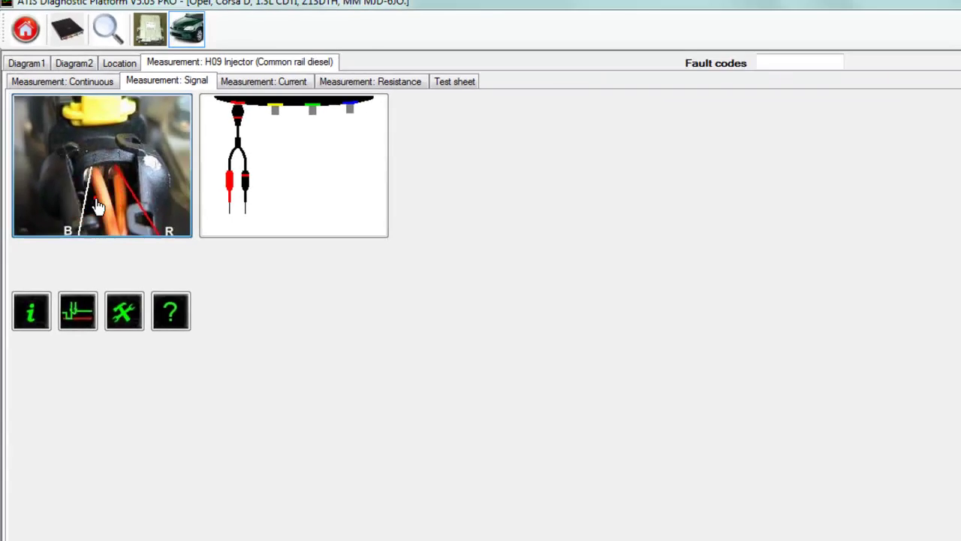
click(105, 219)
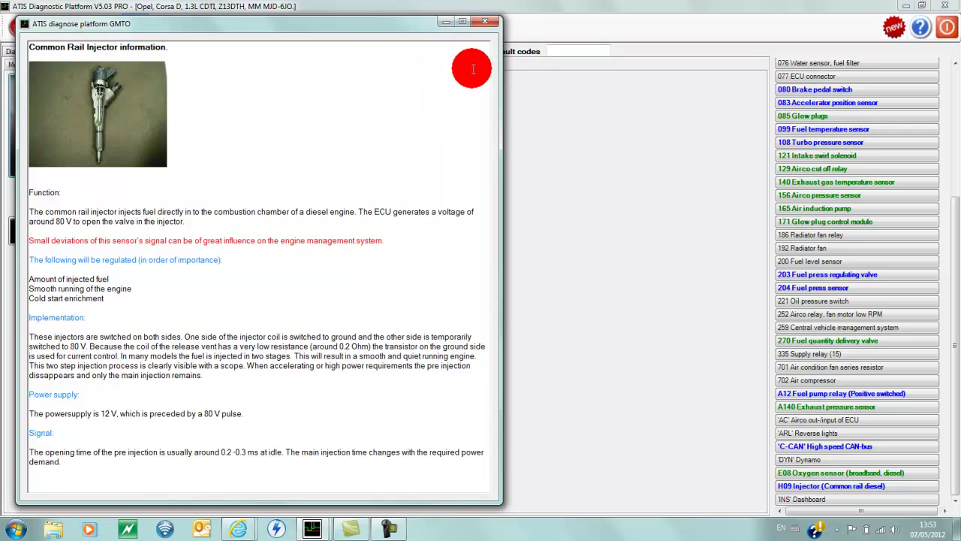
click(483, 25)
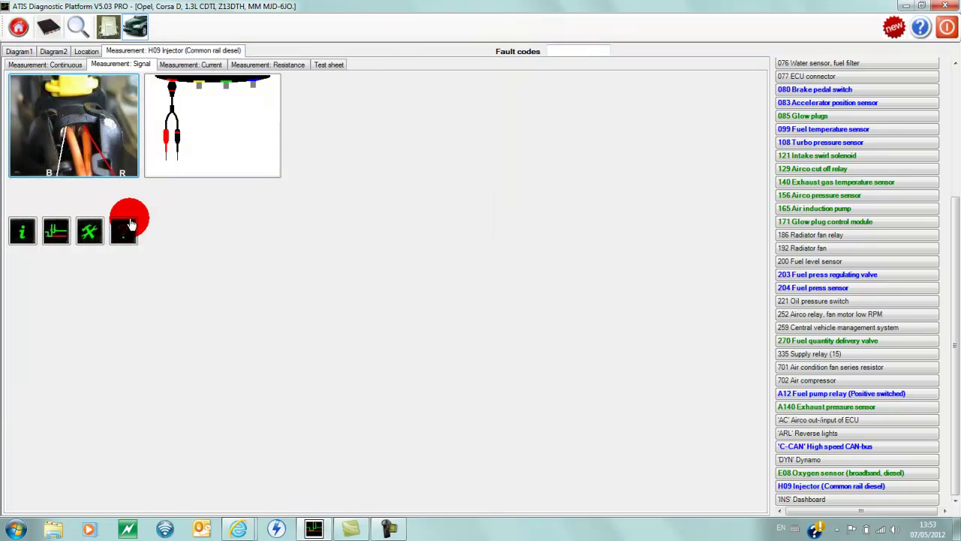
click(54, 235)
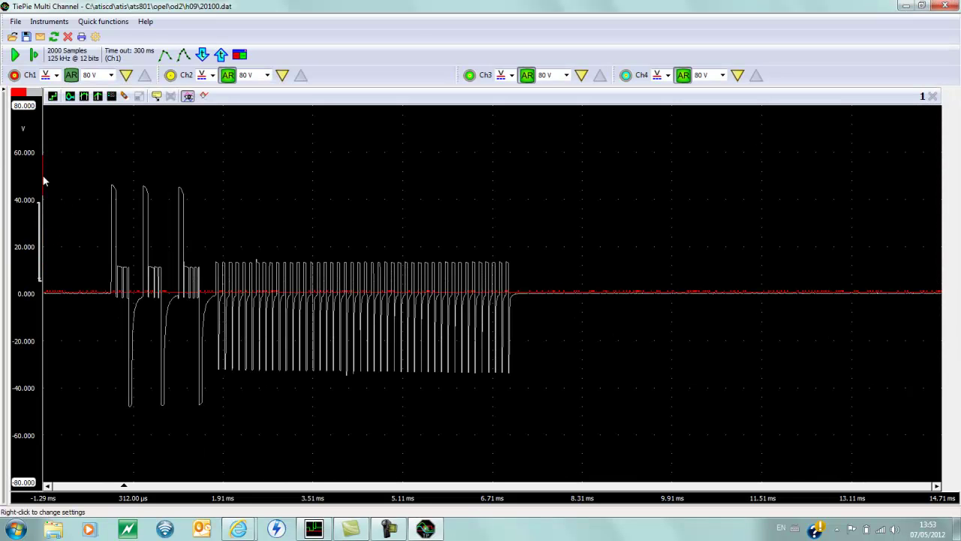
click(21, 196)
- View and close the H09 injector's current reference waveform from its Measurement: Current page
click(944, 7)
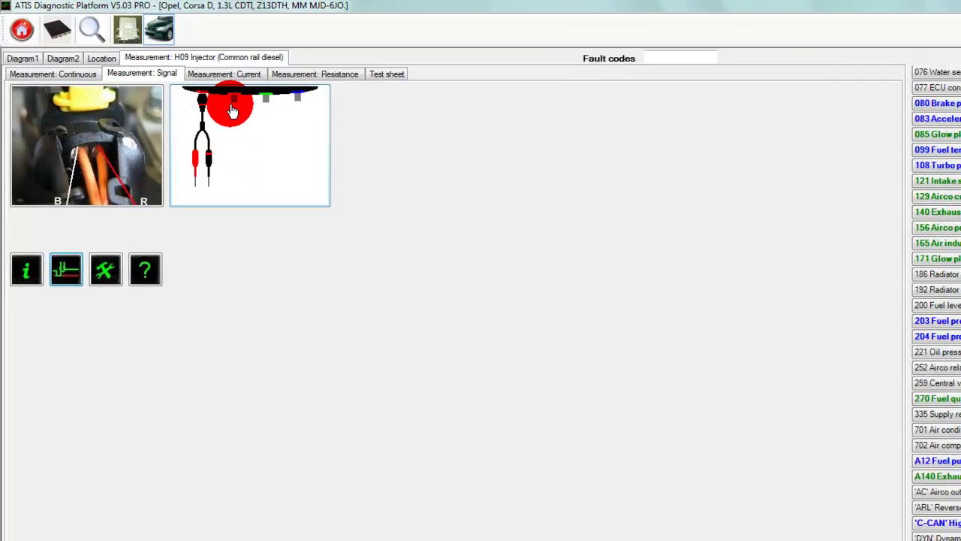
click(215, 72)
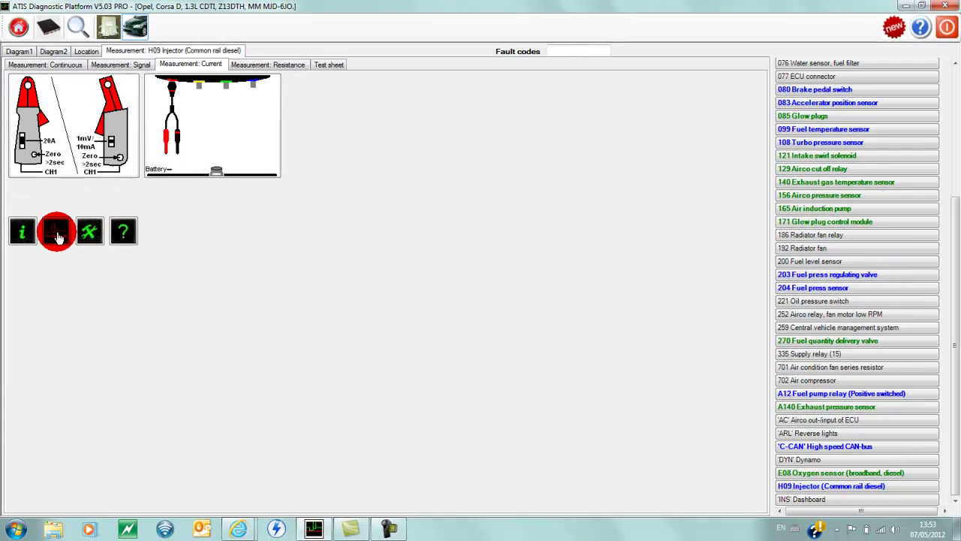
click(58, 234)
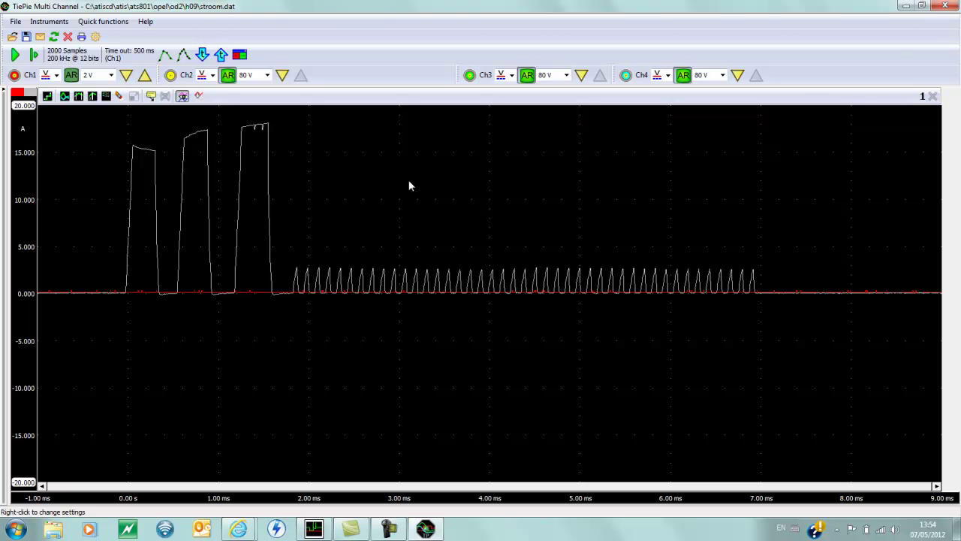
click(886, 80)
click(950, 8)
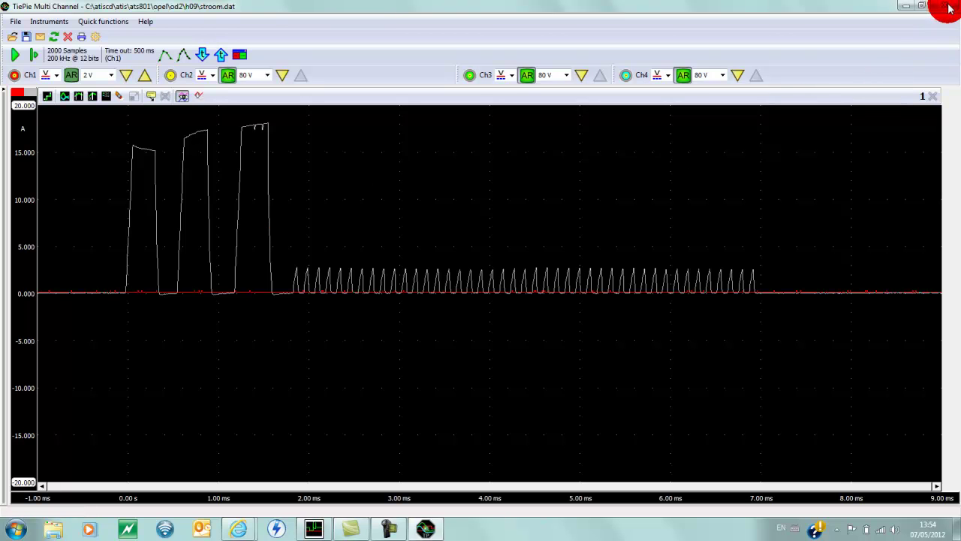
- Open 'C-CAN' High speed CAN-bus and inspect its probe diagram and pin 64/40 connector photo
click(545, 214)
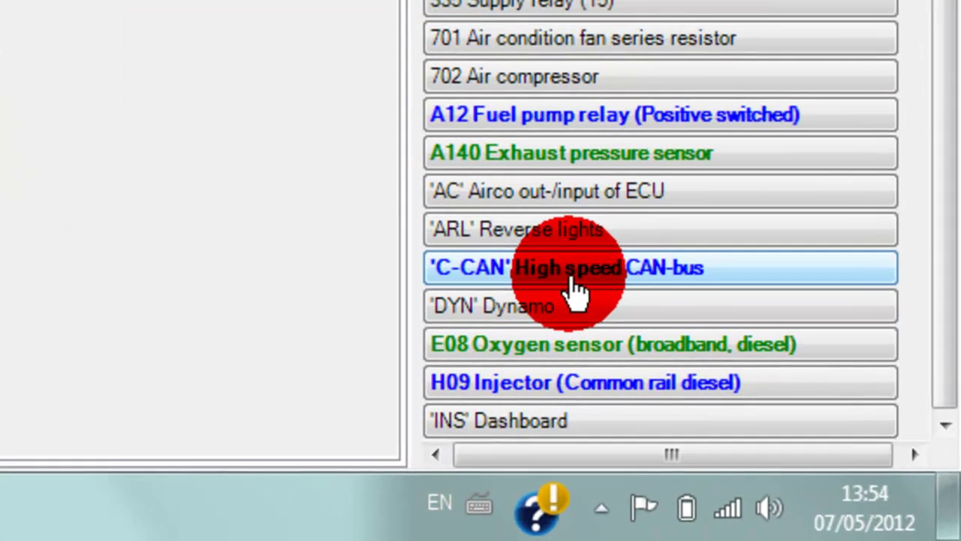
click(571, 276)
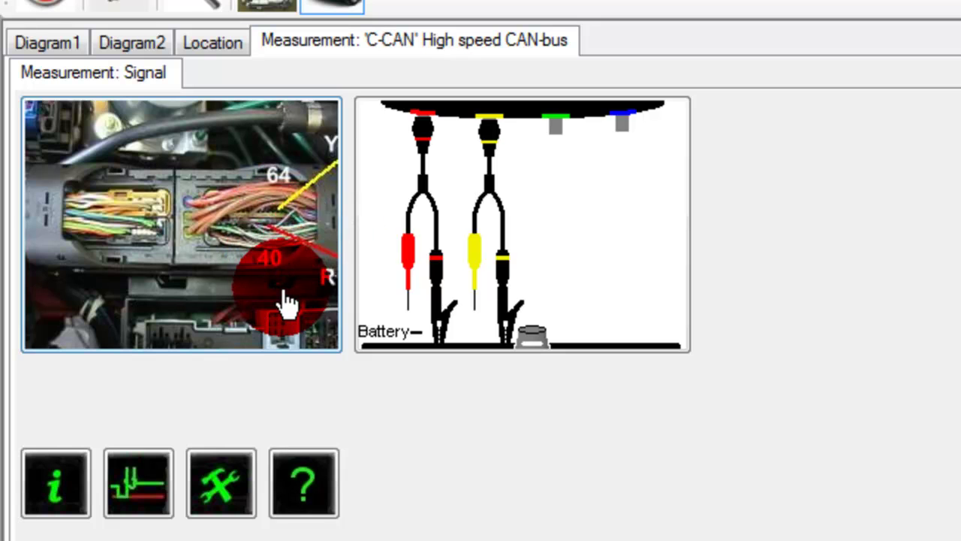
click(430, 238)
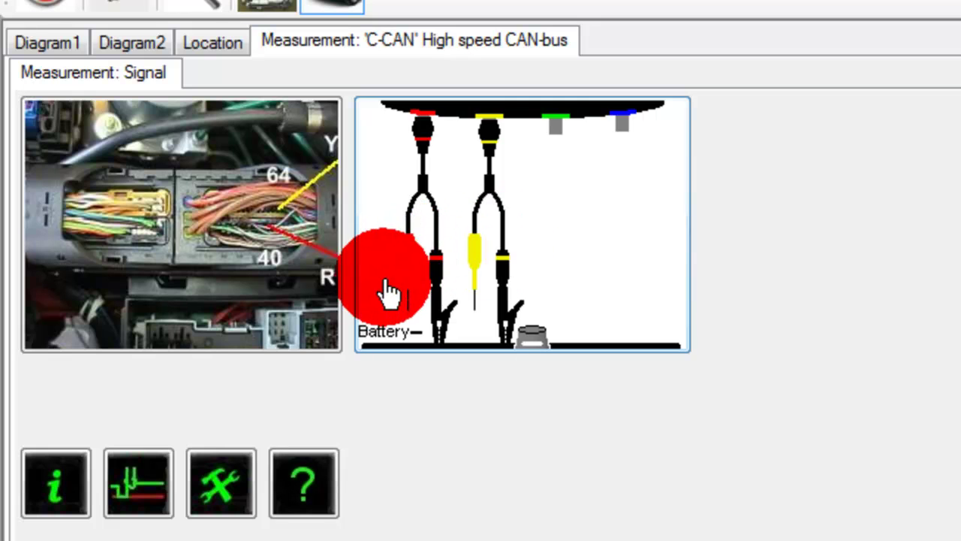
click(272, 254)
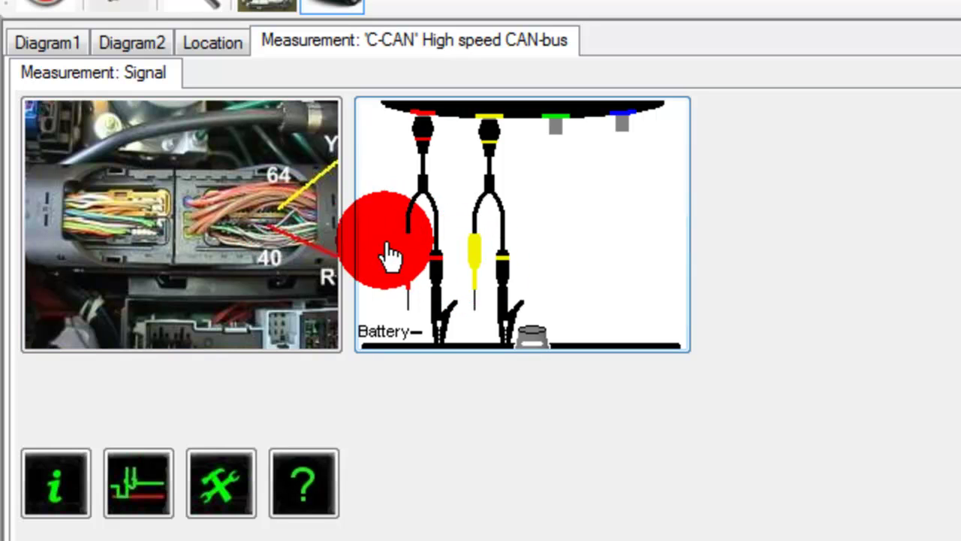
click(443, 281)
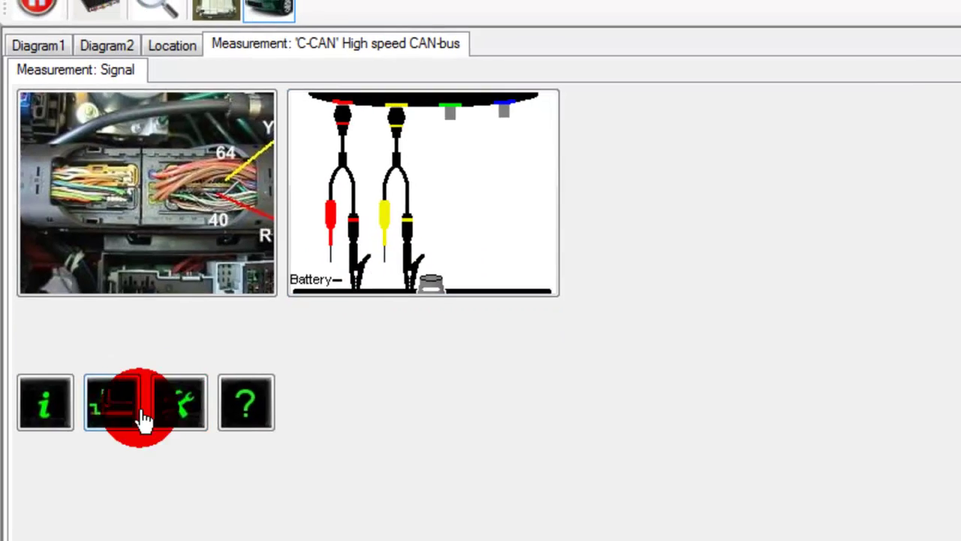
- View the two-trace CAN-bus reference waveform in TiePie, then close it
click(138, 486)
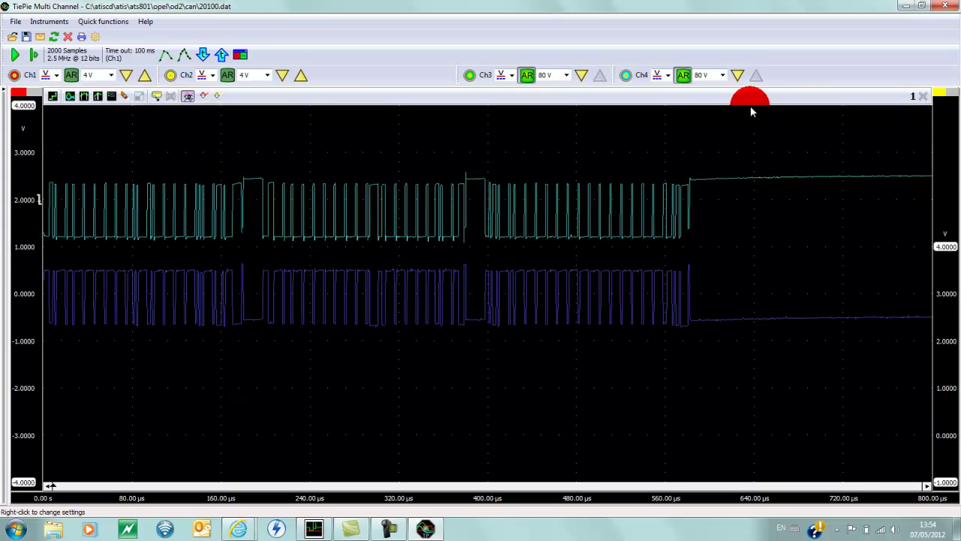
drag(750, 106, 937, 92)
click(944, 6)
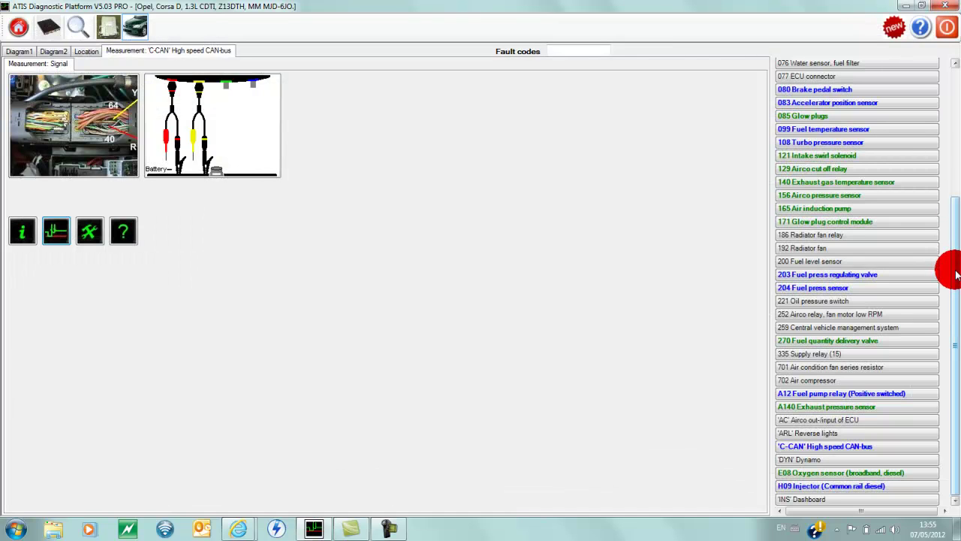
- Scroll the list and open the 203 Fuel press regulating valve measurement
drag(956, 272, 937, 232)
click(794, 332)
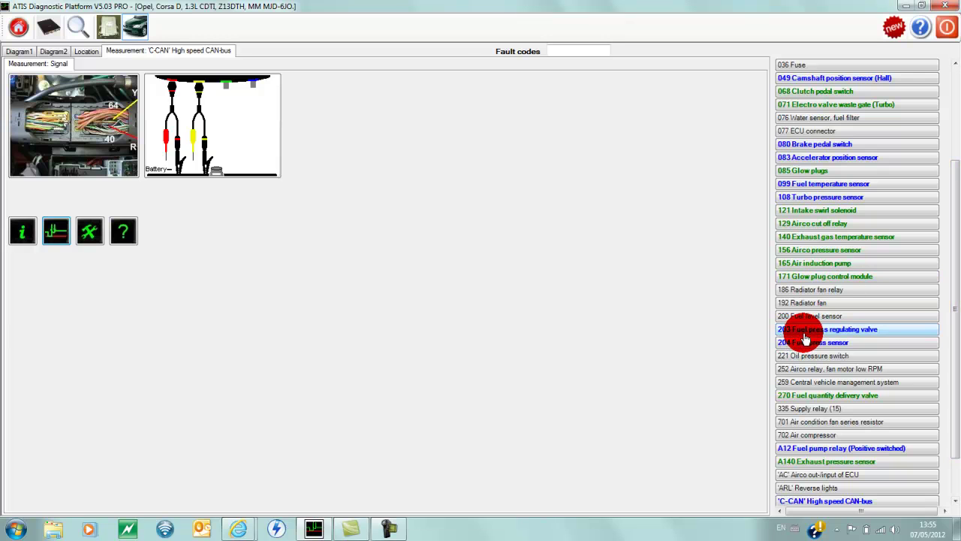
click(804, 337)
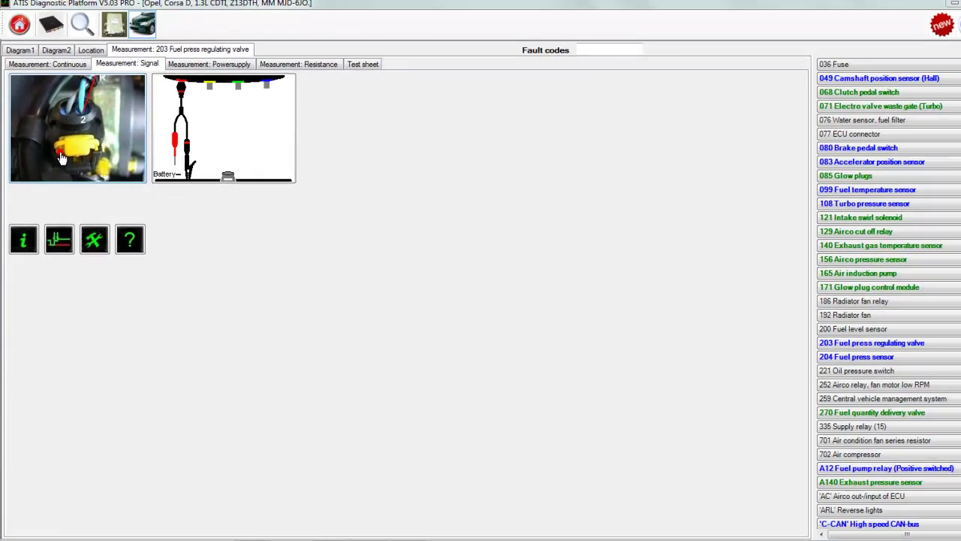
- Read the valve's background information, then view and close its 0–15 V square-wave reference
click(140, 263)
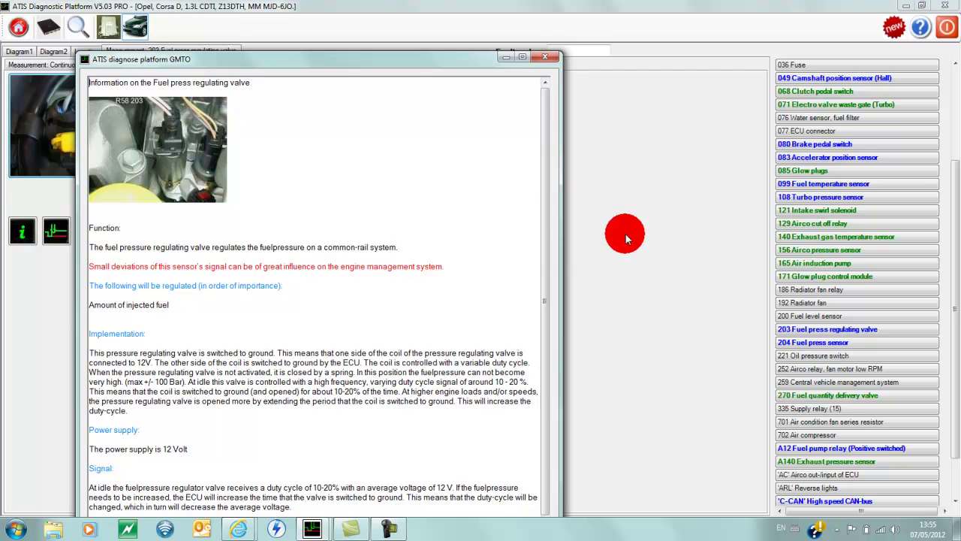
drag(544, 257, 536, 328)
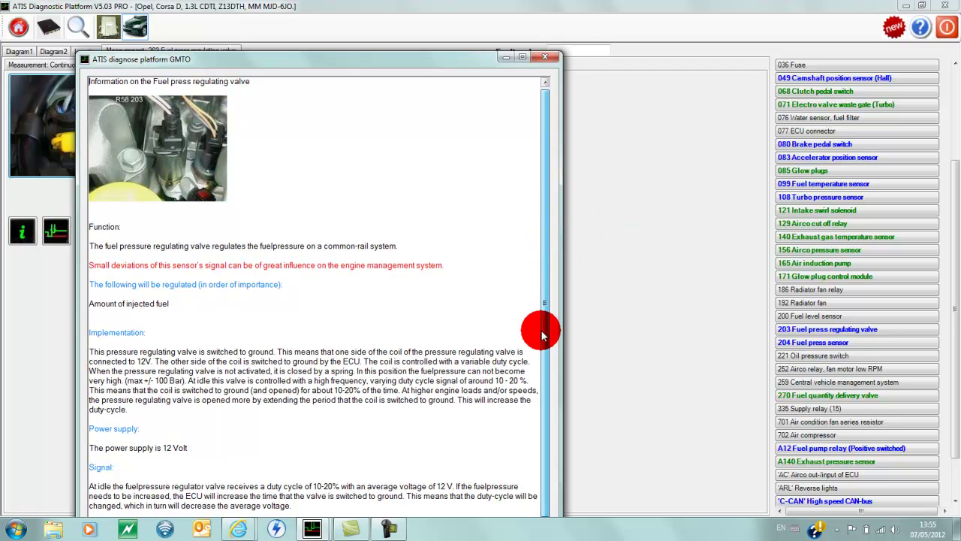
click(543, 58)
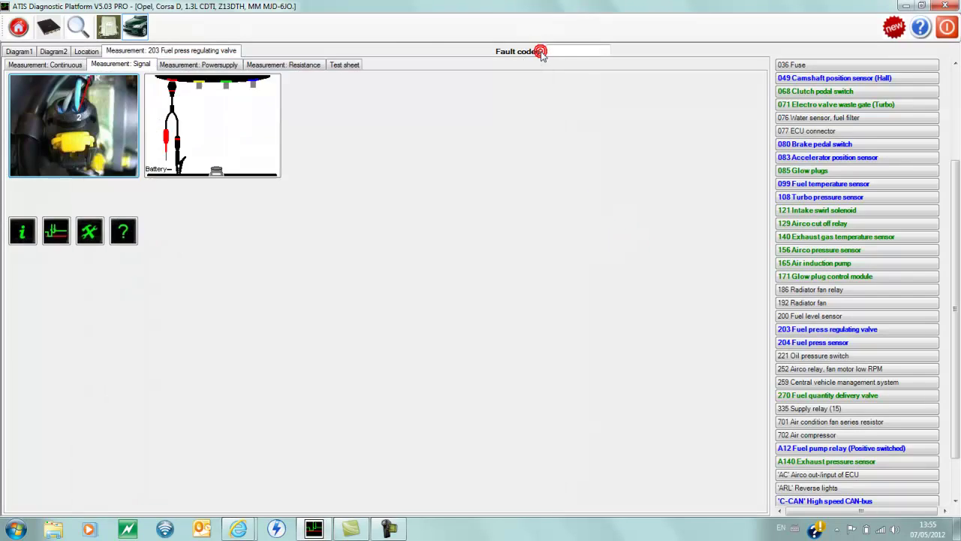
click(54, 234)
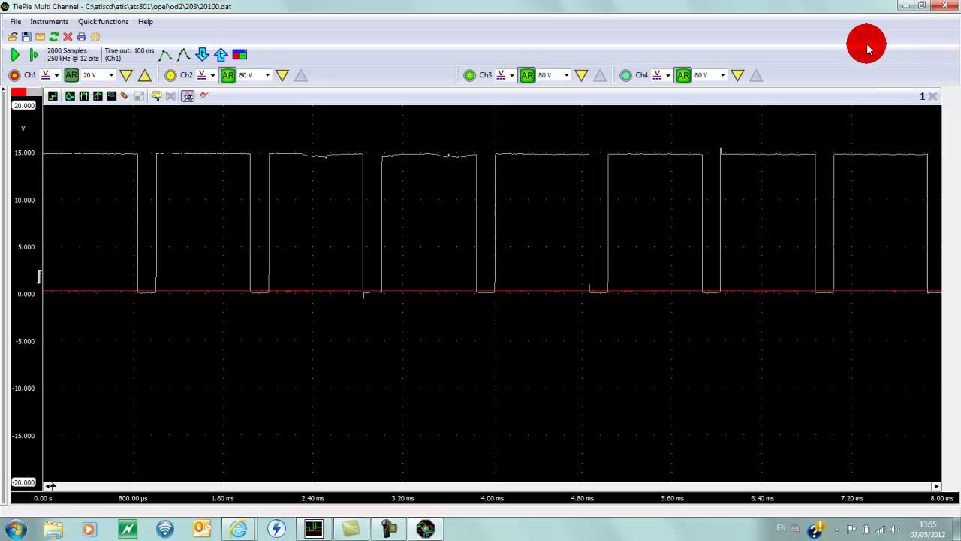
click(939, 12)
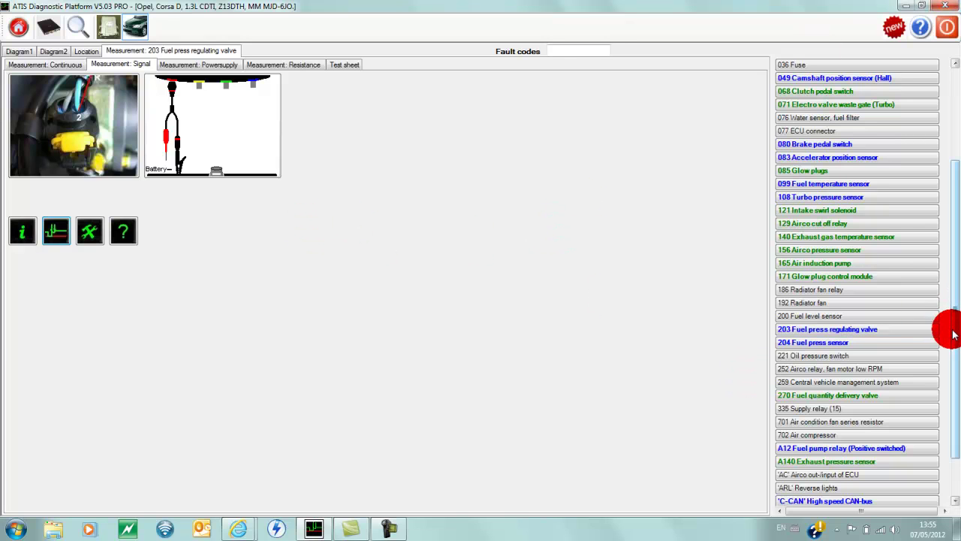
- Open 108 Turbo pressure sensor on its Powersupply page with the three-pin connector photo
drag(956, 335, 937, 238)
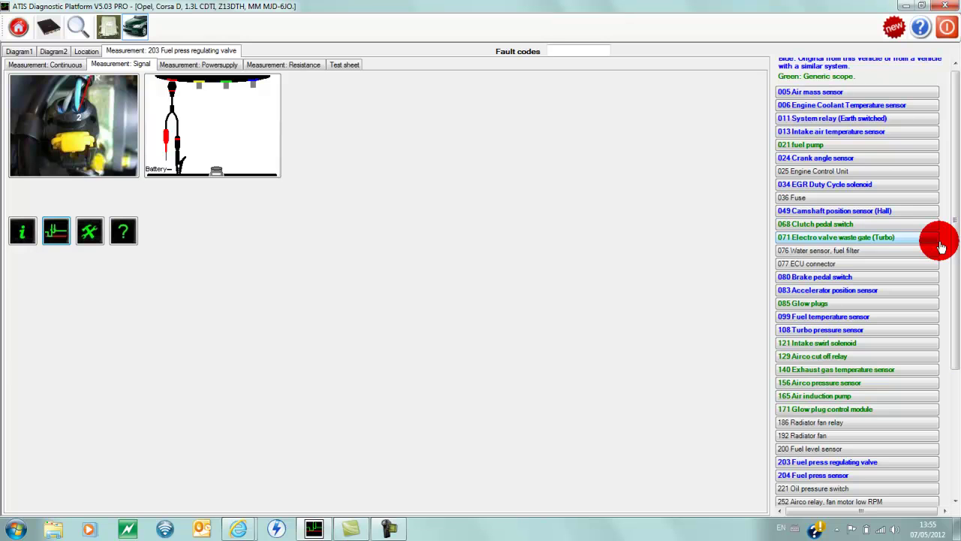
click(805, 330)
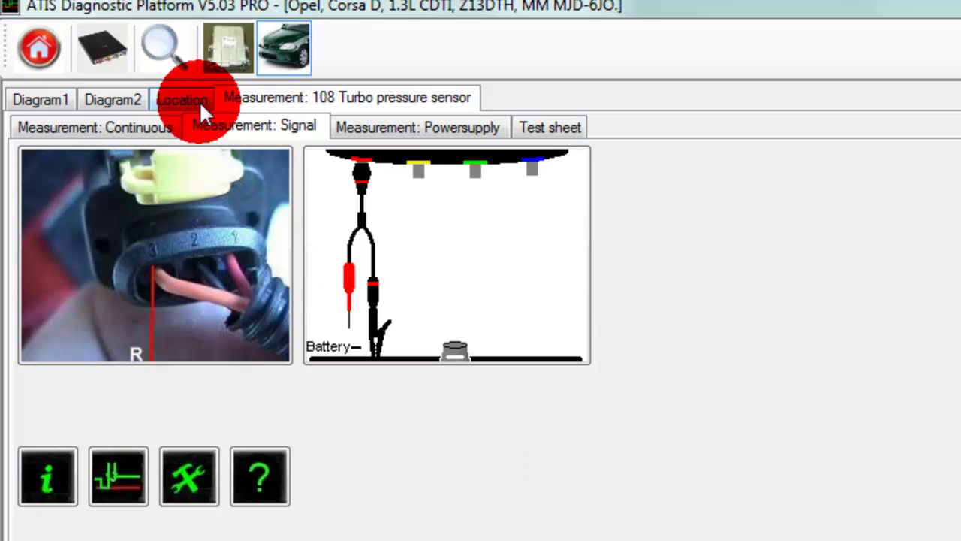
click(385, 126)
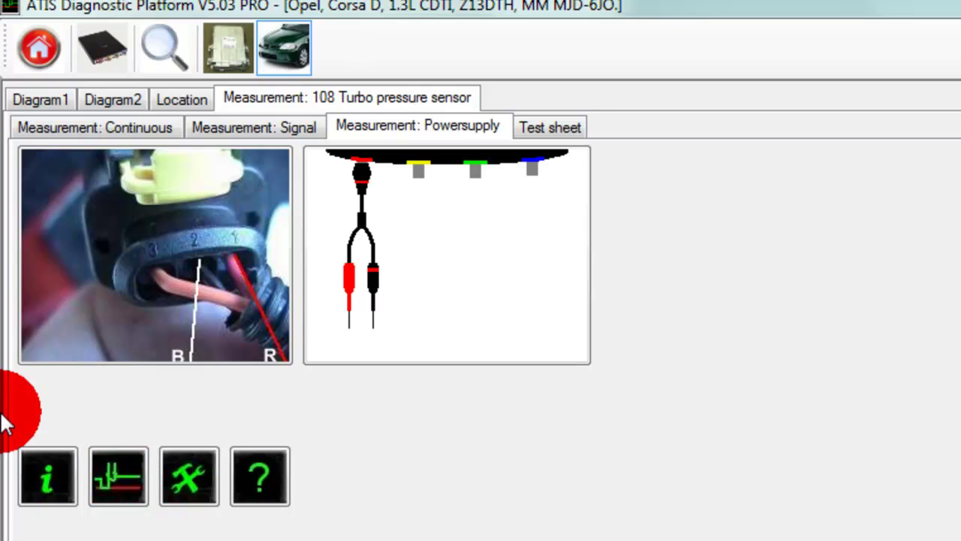
- Switch the 108 Turbo pressure sensor to its Measurement: Signal page, probe on pin 3
click(252, 125)
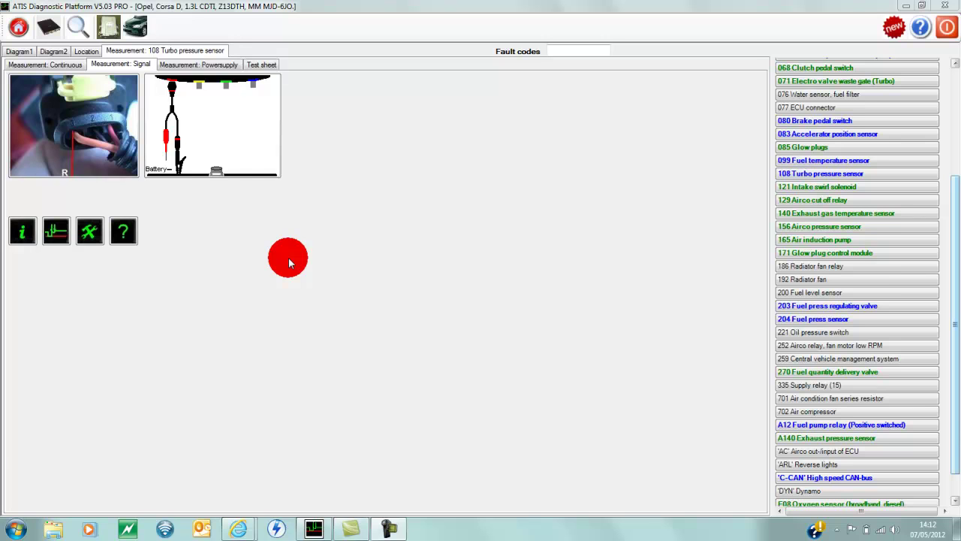
- Use the top-left Home button to leave the Opel Corsa measurement for the GMTO start screen
click(13, 35)
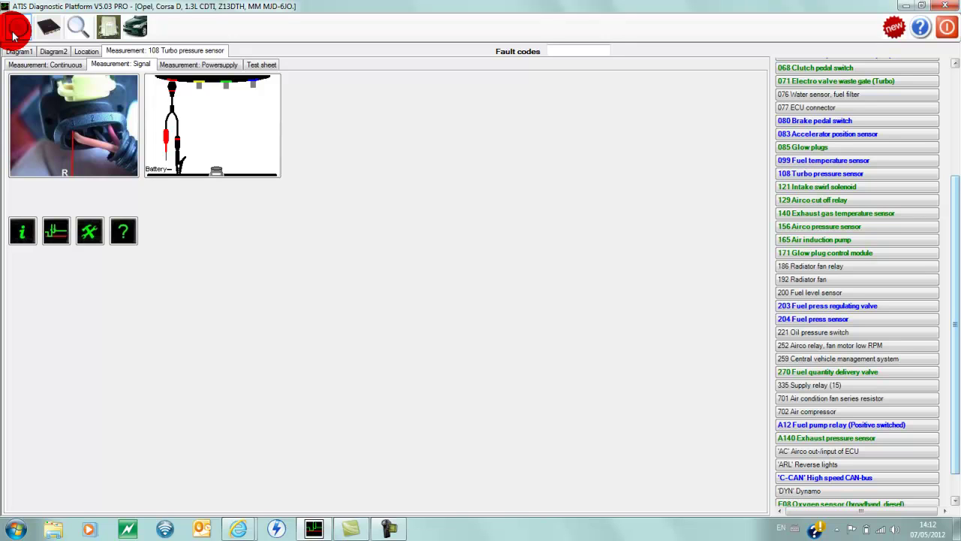
click(20, 28)
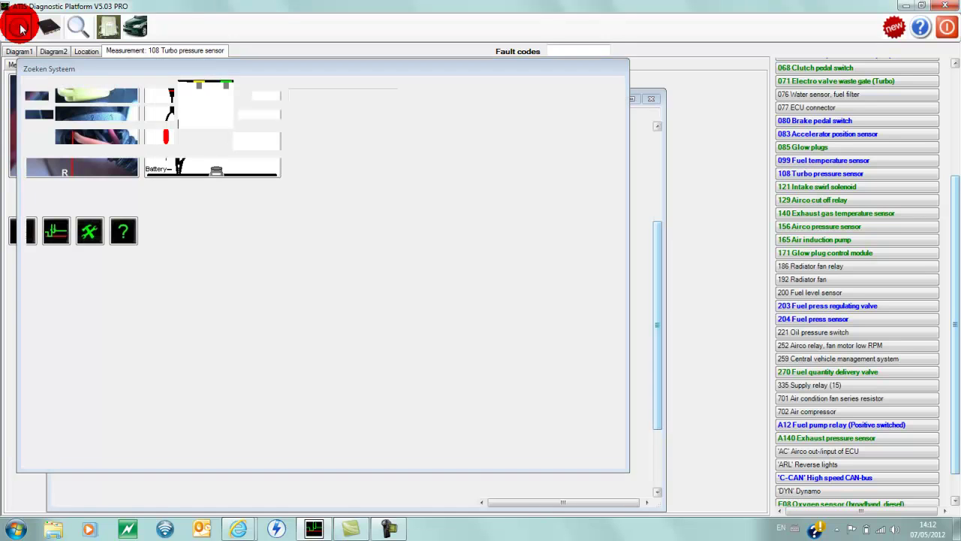
click(273, 147)
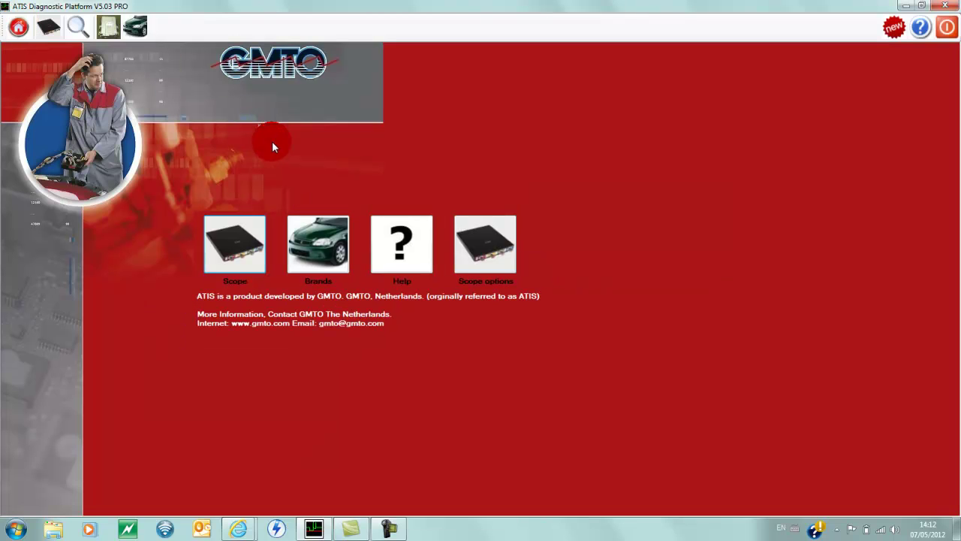